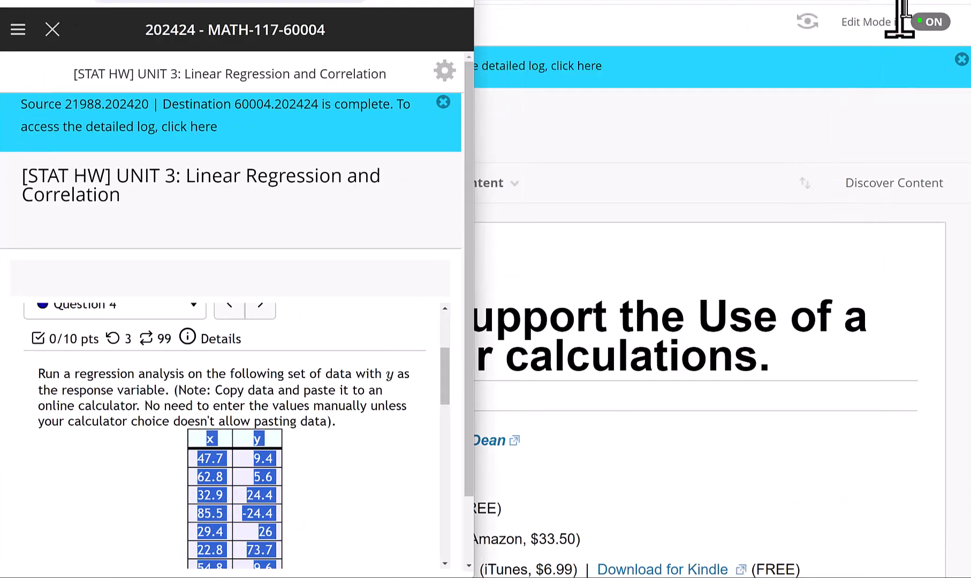
# - Open the Desmos Calculator from the required online calculators on the course's Textbooks & Tech page
pyautogui.click(786, 2)
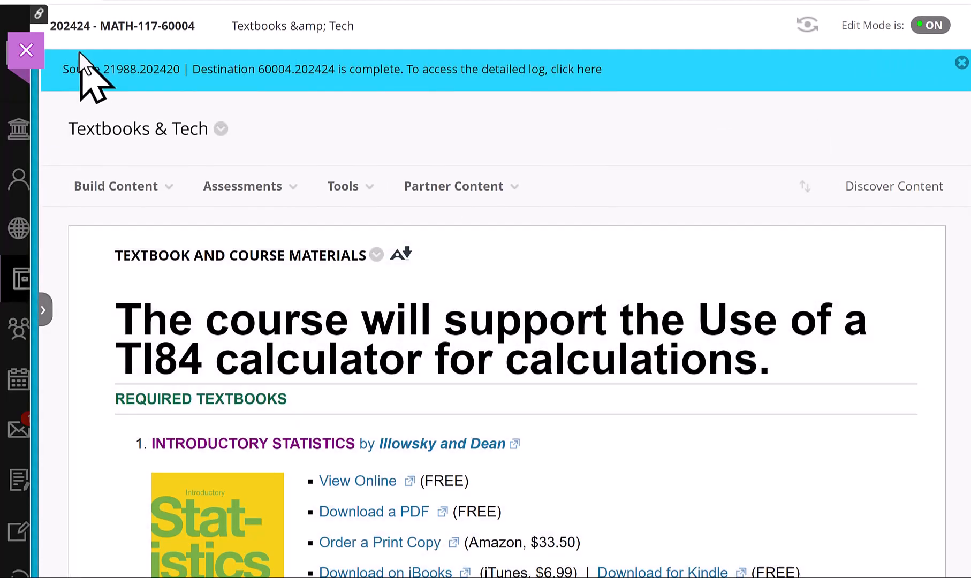
pyautogui.scroll(-7, 516, 366)
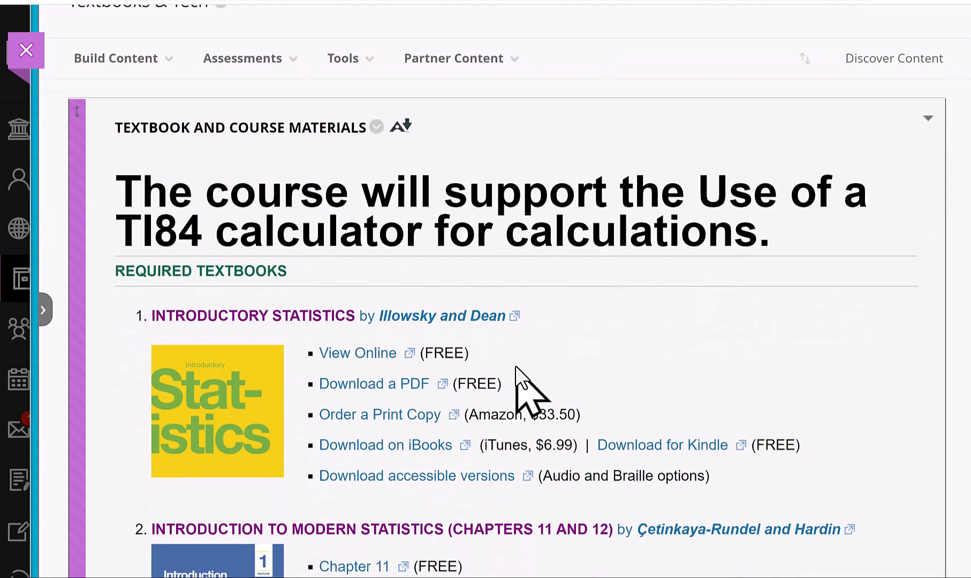
pyautogui.scroll(-8, 517, 367)
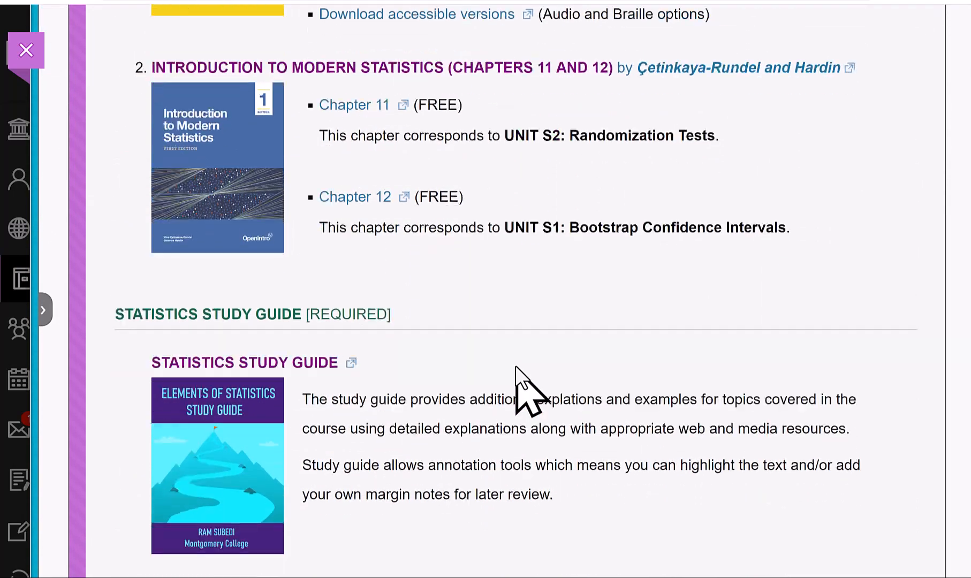
pyautogui.scroll(-3, 516, 366)
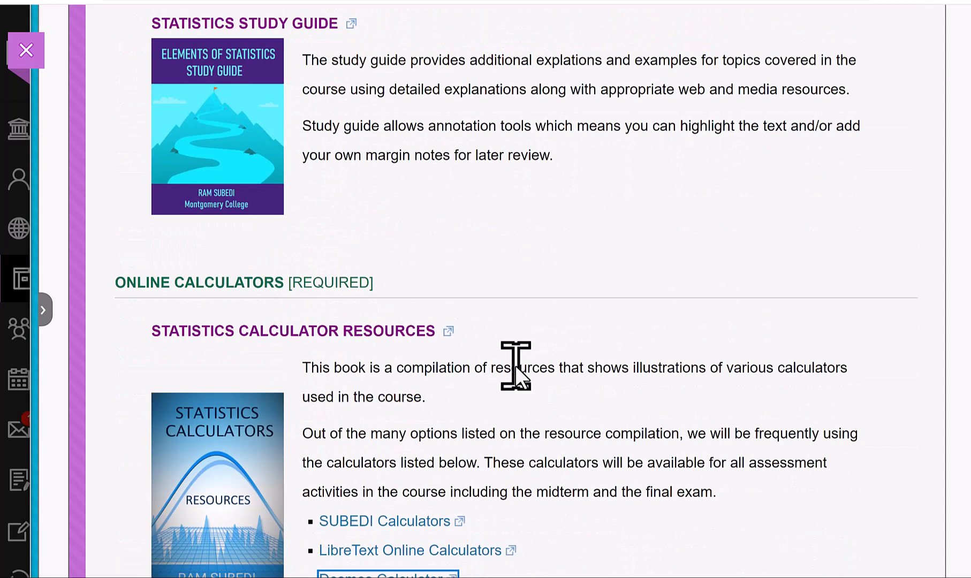
pyautogui.scroll(-2, 516, 365)
pyautogui.scroll(-1, 515, 366)
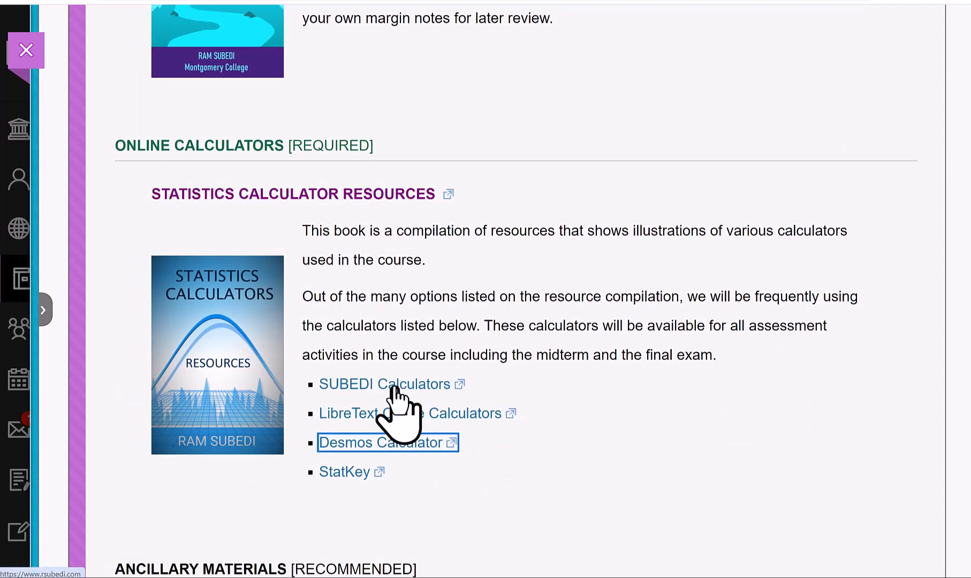
pyautogui.click(422, 451)
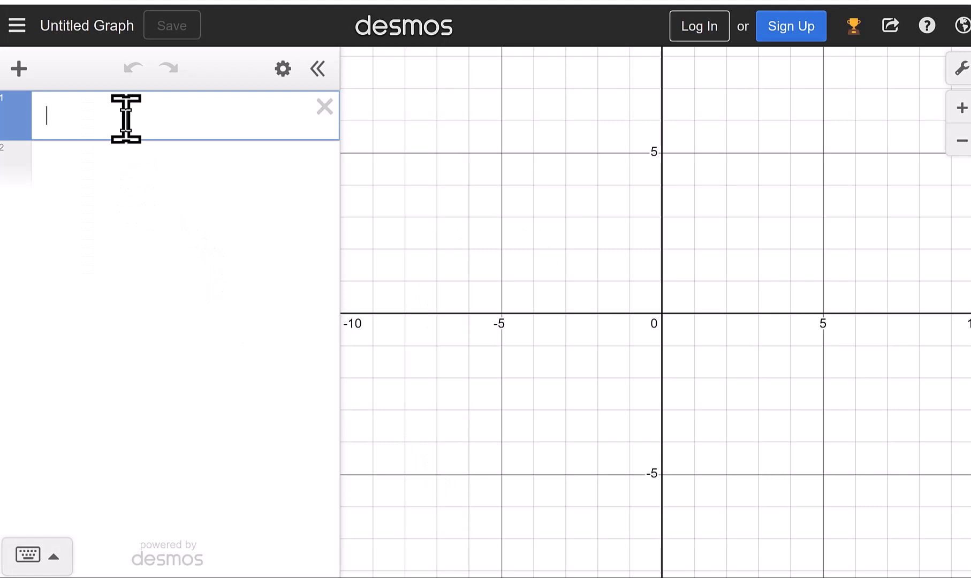
# - Paste the homework's twelve x-y data pairs, from 47.7, 9.4 to 63.5, 12, into Desmos as a table
pyautogui.write('47.7\t9.4 62.8\t5.6 32.9\t24.4 85.5\t-24.4 29.4\t26 22.8\t73.7 54.8\t9.6 64\t20 53.1\t3.8 57.6\t18.3 51.5\t25.6 63.5\t12')
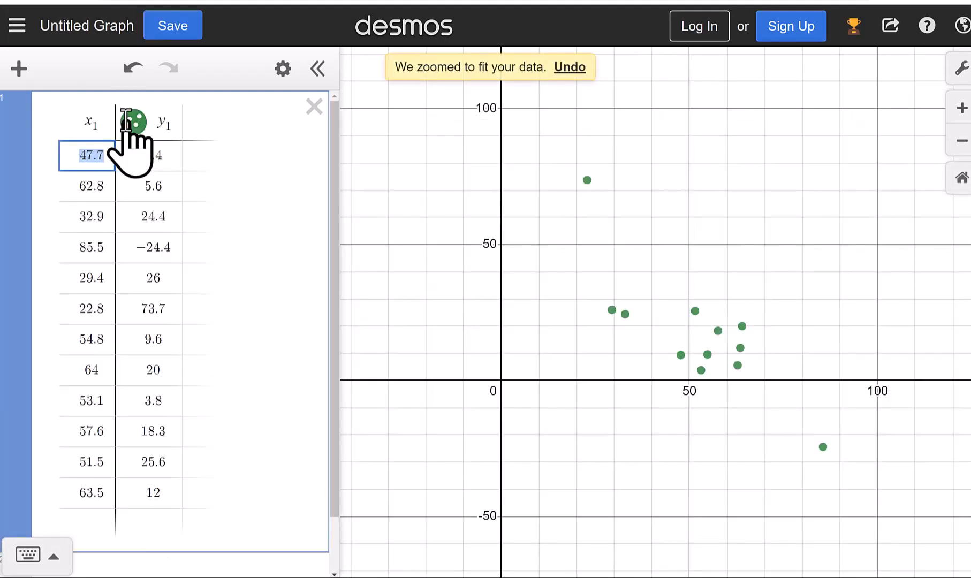
pyautogui.scroll(-1, 290, 268)
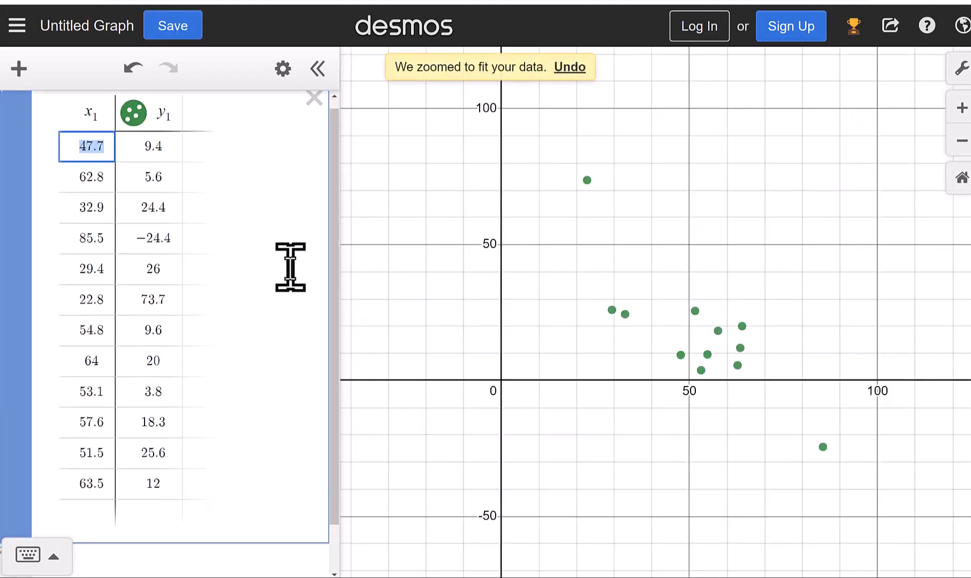
pyautogui.scroll(-1, 291, 267)
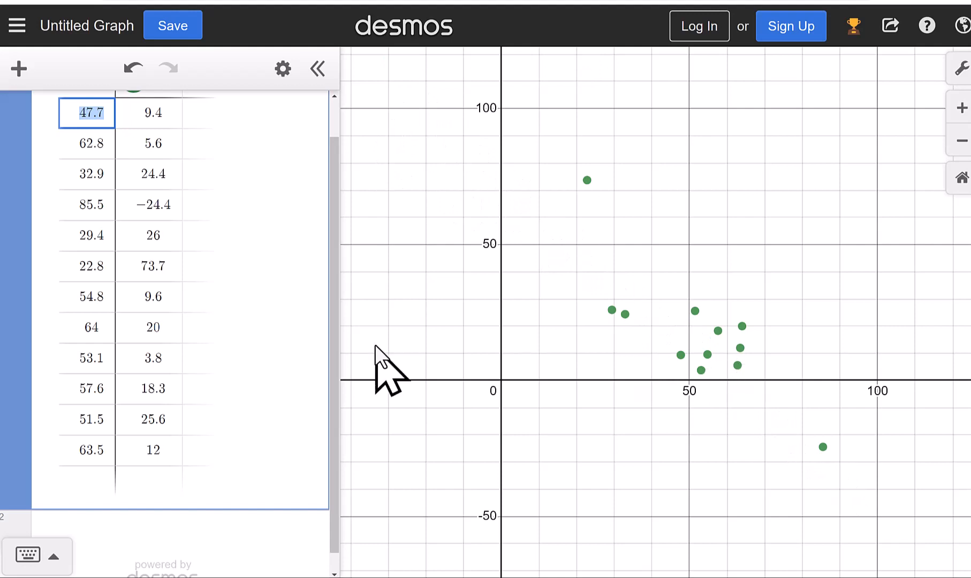
pyautogui.scroll(-1, 330, 371)
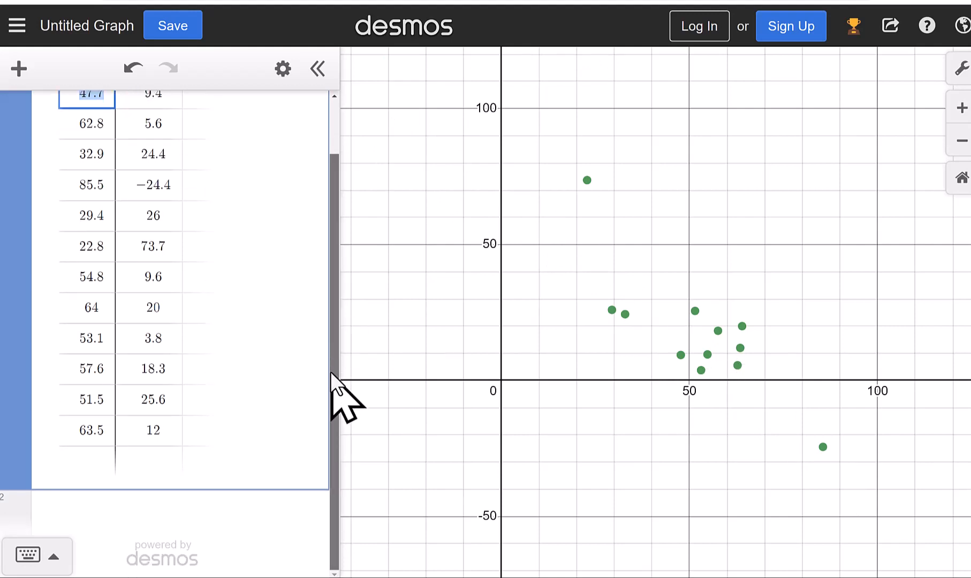
# - Start a regression formula with y₁ ~ in a new expression below the data table
pyautogui.click(148, 516)
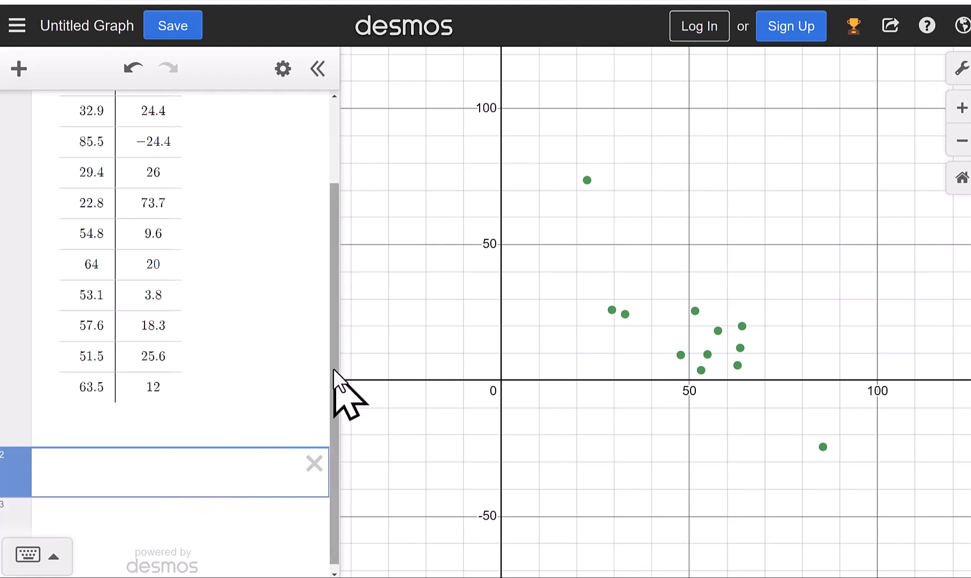
pyautogui.moveTo(333, 368); pyautogui.dragTo(353, 275)
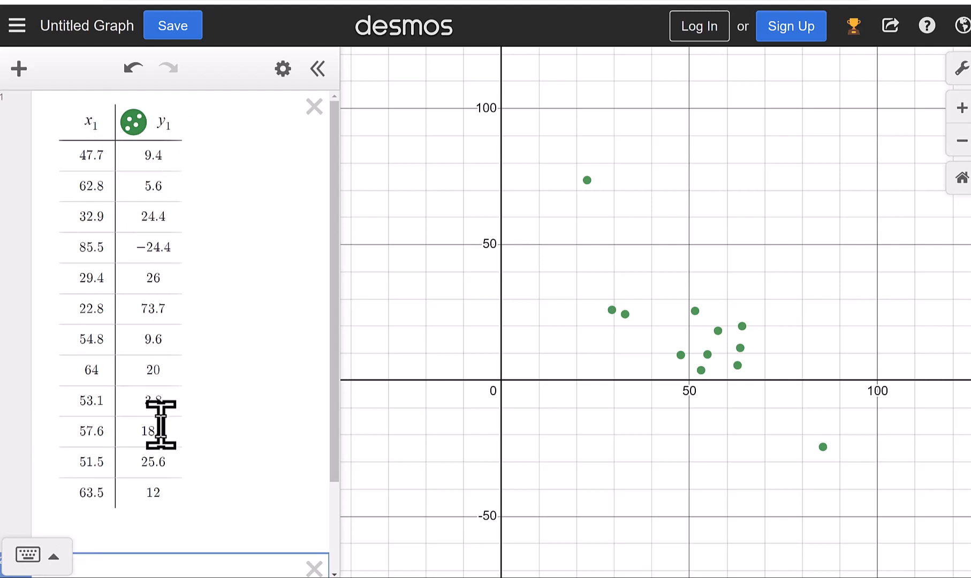
pyautogui.scroll(-1, 161, 425)
pyautogui.scroll(-2, 160, 427)
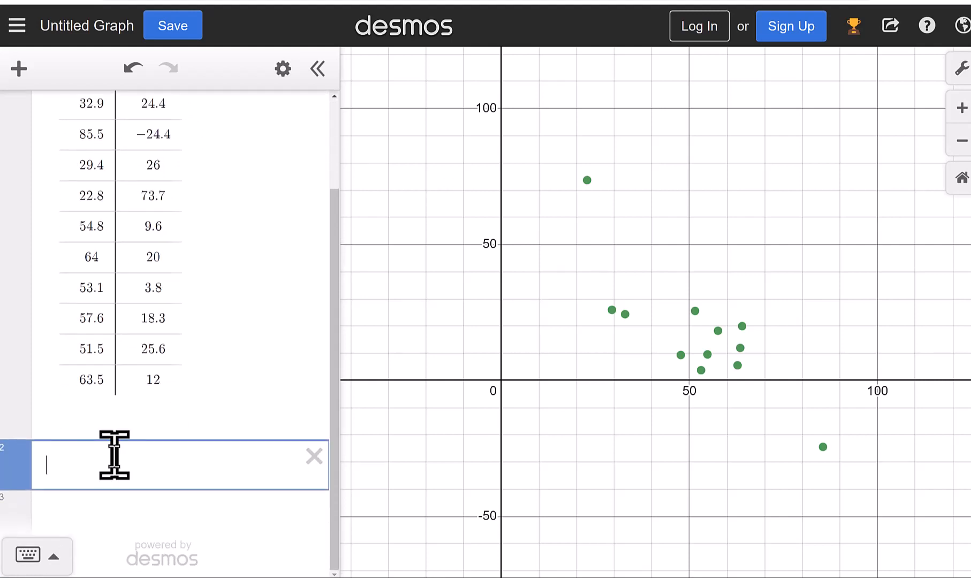
pyautogui.write('1 ')
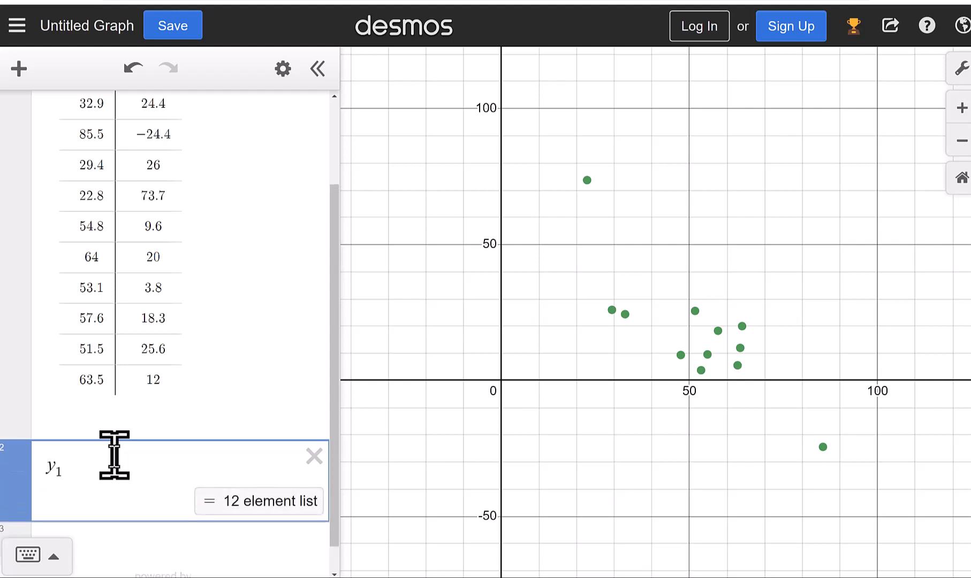
pyautogui.write('~')
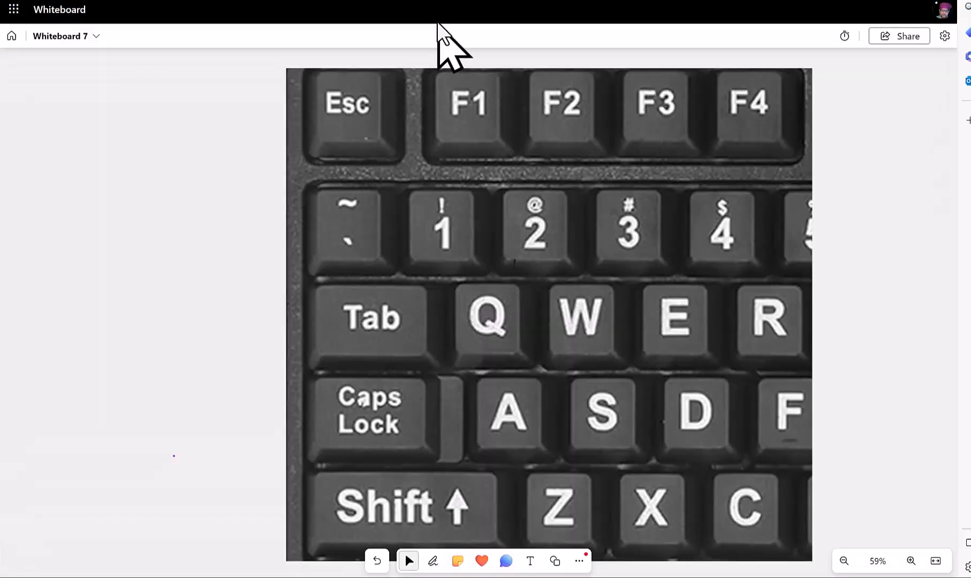
# - In Whiteboard, circle the tilde key on the keyboard picture in purple ink and draw a pointer line and tilde symbol beside it
pyautogui.click(432, 560)
pyautogui.moveTo(412, 189)
pyautogui.mouseDown()
pyautogui.moveTo(256, 190)
pyautogui.moveTo(375, 337)
pyautogui.moveTo(417, 206)
pyautogui.mouseUp()
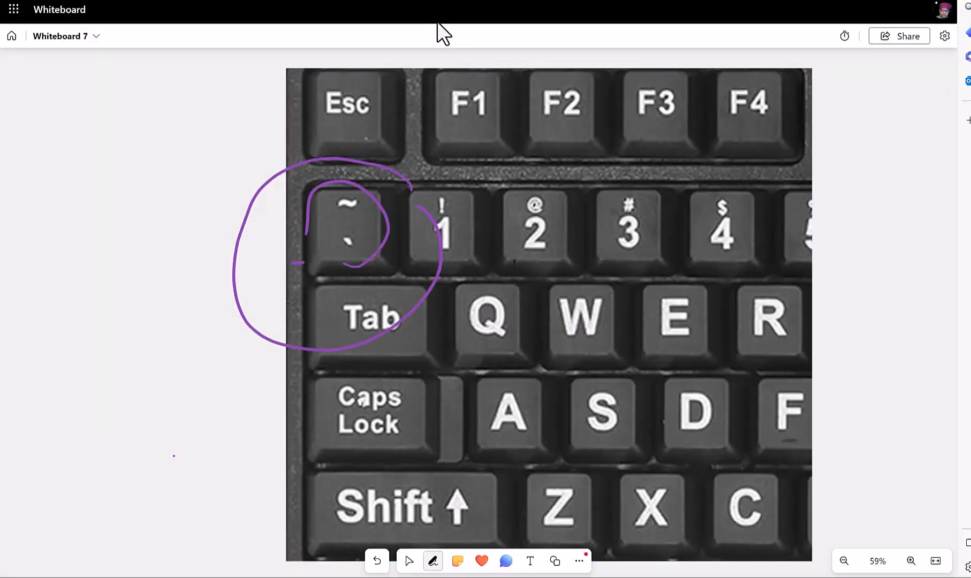
pyautogui.moveTo(304, 262); pyautogui.dragTo(194, 251)
pyautogui.moveTo(69, 230)
pyautogui.mouseDown()
pyautogui.moveTo(79, 242)
pyautogui.moveTo(141, 242)
pyautogui.mouseUp()
pyautogui.click(409, 560)
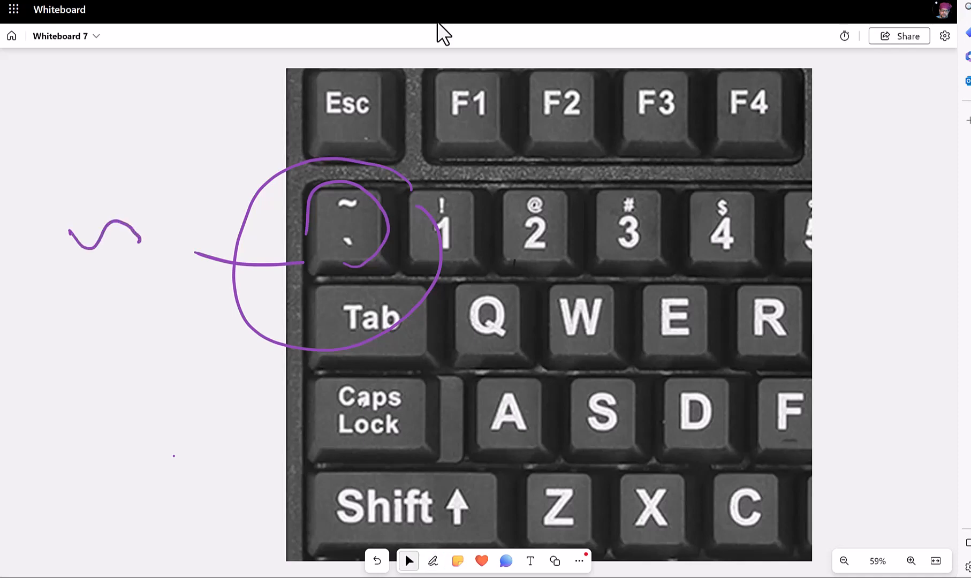
pyautogui.click(432, 561)
pyautogui.moveTo(382, 205); pyautogui.dragTo(389, 210)
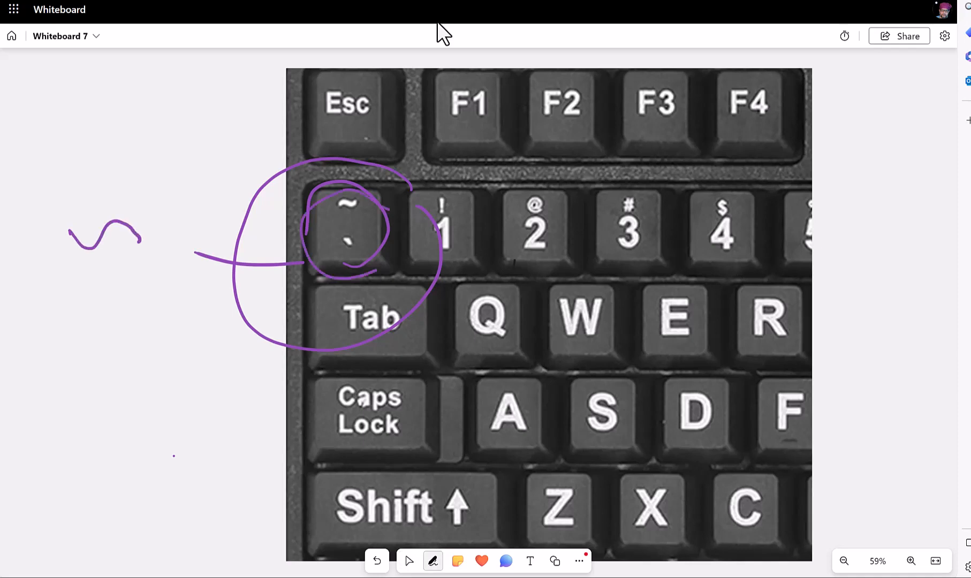
pyautogui.moveTo(357, 181); pyautogui.dragTo(375, 271)
pyautogui.click(409, 560)
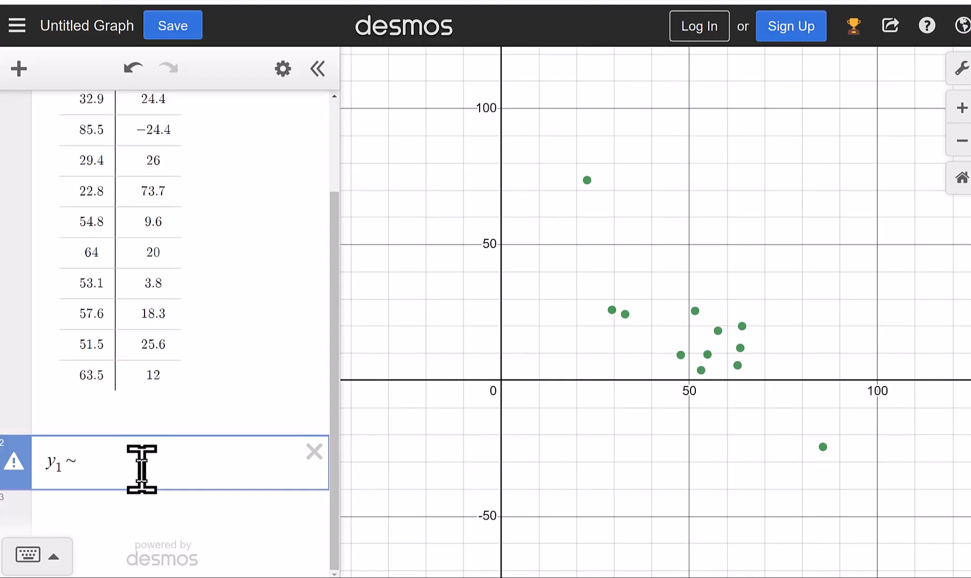
# - Back in Desmos, complete the linear regression formula as y₁ ~ mx₁ + b and bring its statistics and parameters into view
pyautogui.write('mx_')
pyautogui.write('1')
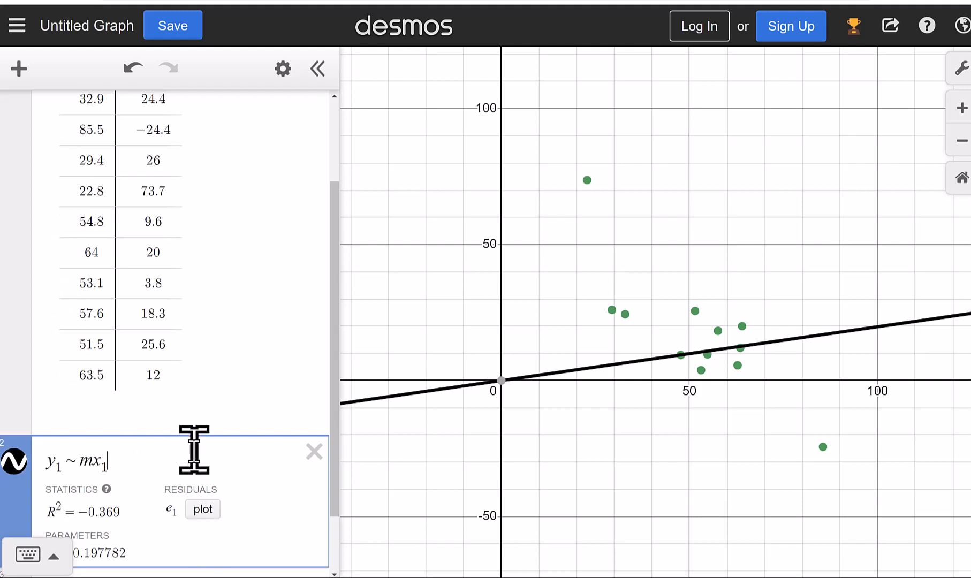
pyautogui.write('+b')
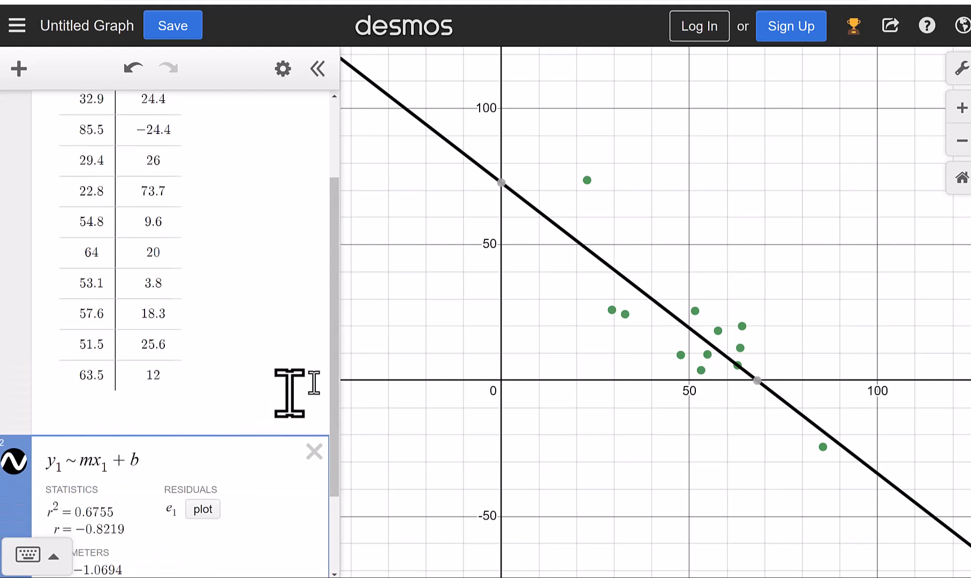
pyautogui.moveTo(333, 365); pyautogui.dragTo(335, 462)
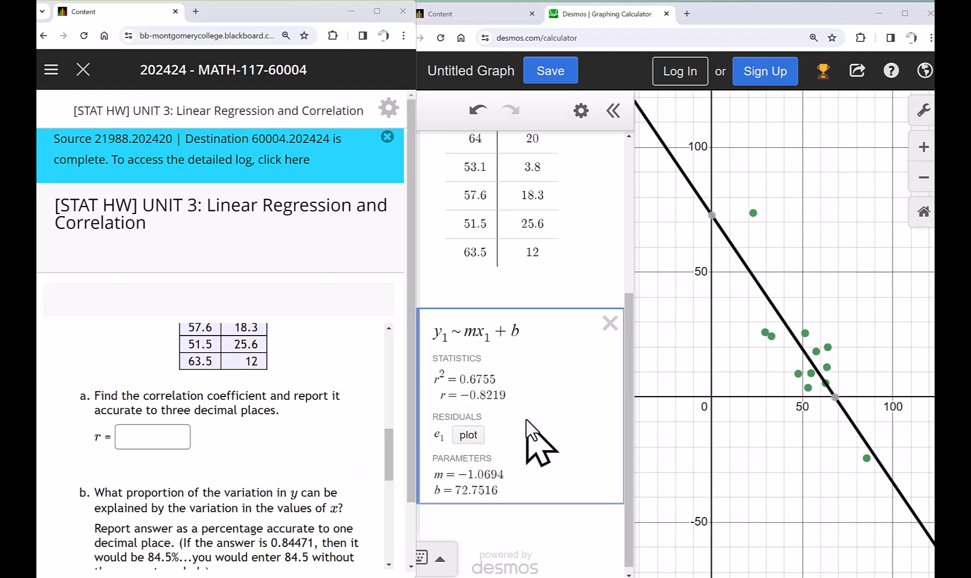
# - Answer part a with r = -0.8219 copied from the regression statistics and part b with r² = 67.55 percent
pyautogui.click(526, 422)
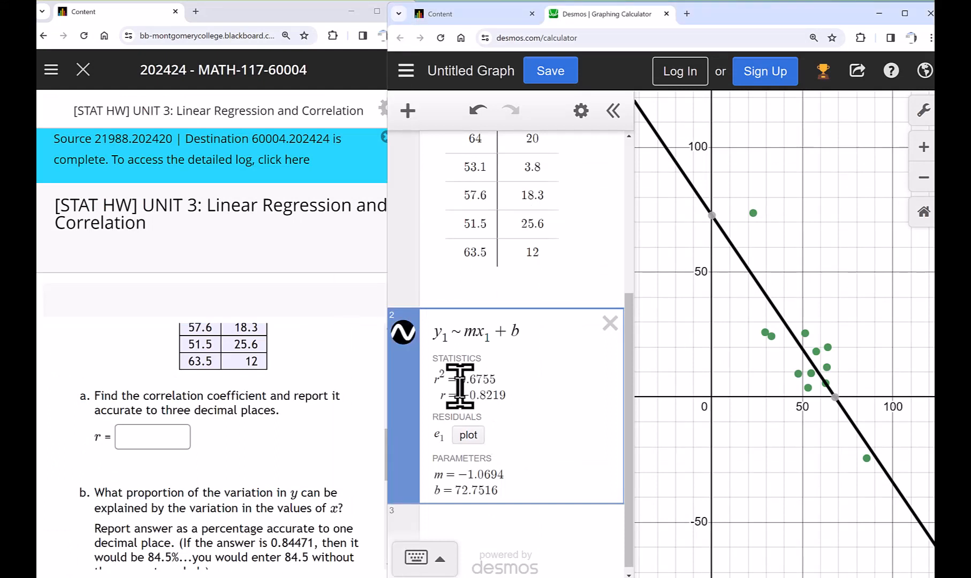
pyautogui.moveTo(460, 386); pyautogui.dragTo(503, 390)
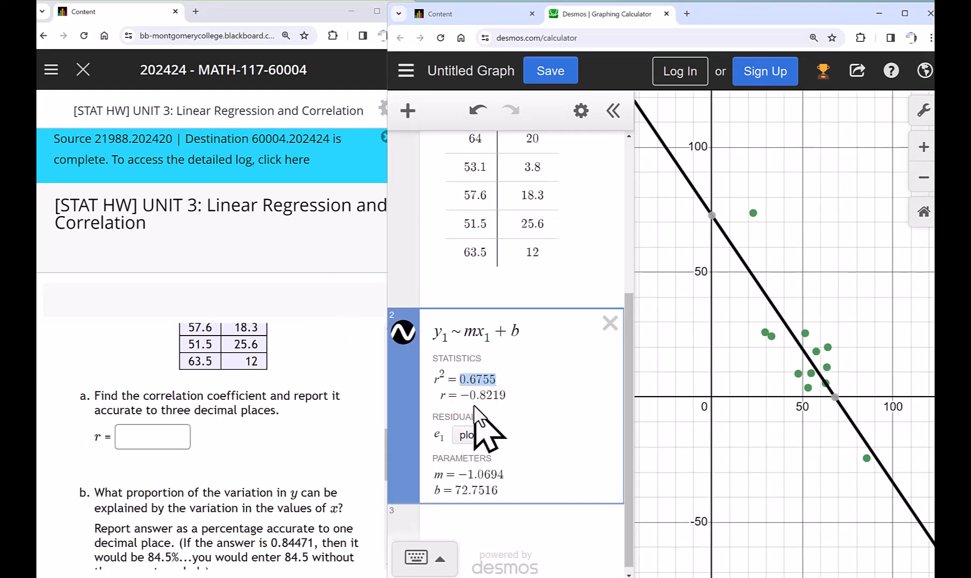
pyautogui.moveTo(460, 395); pyautogui.dragTo(515, 399)
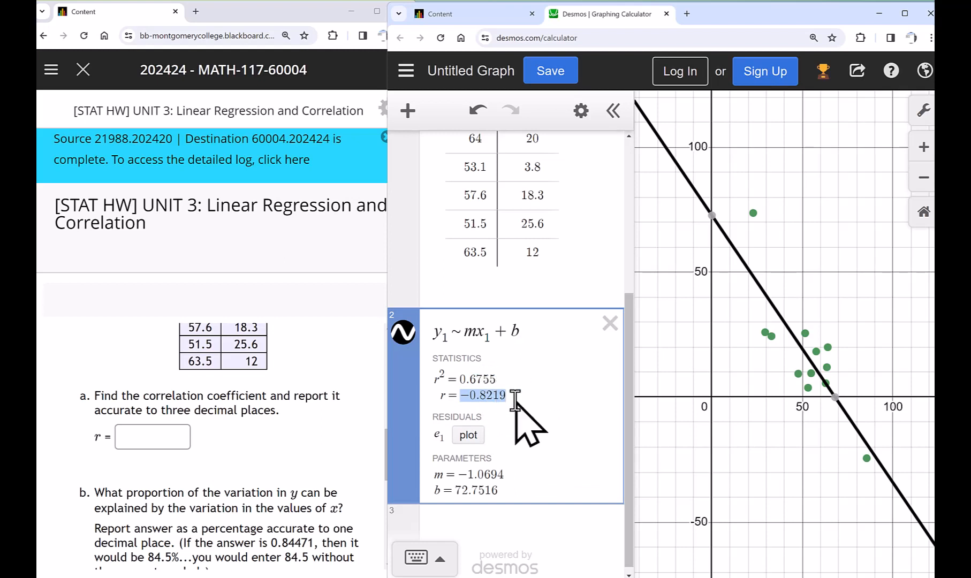
pyautogui.click(144, 436)
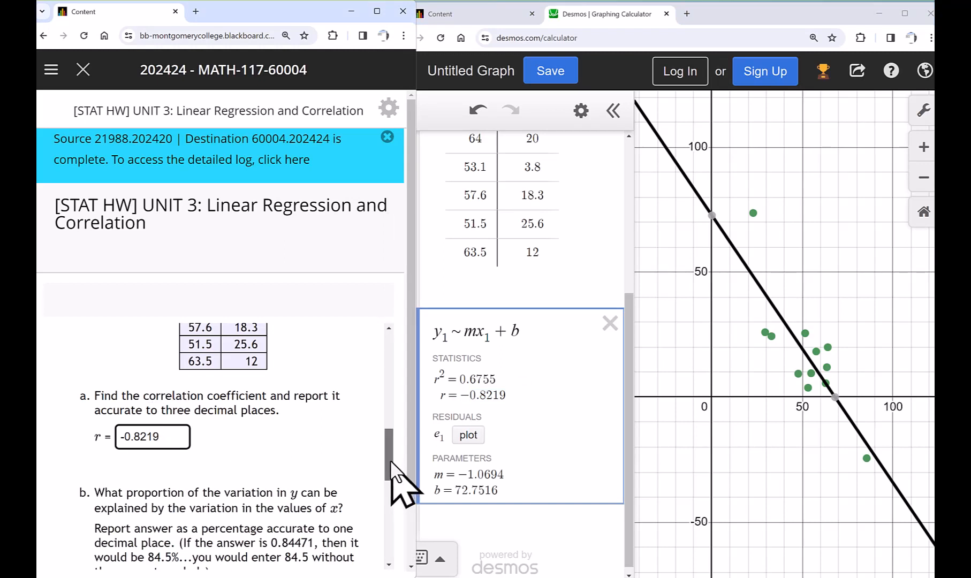
pyautogui.scroll(-2, 382, 485)
pyautogui.scroll(-1, 381, 485)
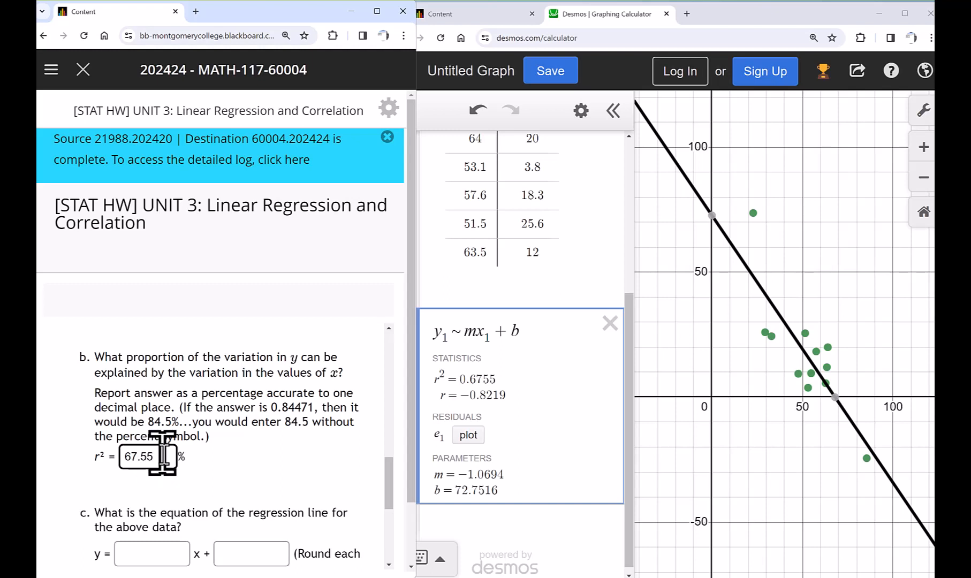
# - Fill in part c's regression equation with slope -1.0694 and intercept 72.7516 copied from the Desmos parameters
pyautogui.scroll(-1, 161, 471)
pyautogui.click(173, 498)
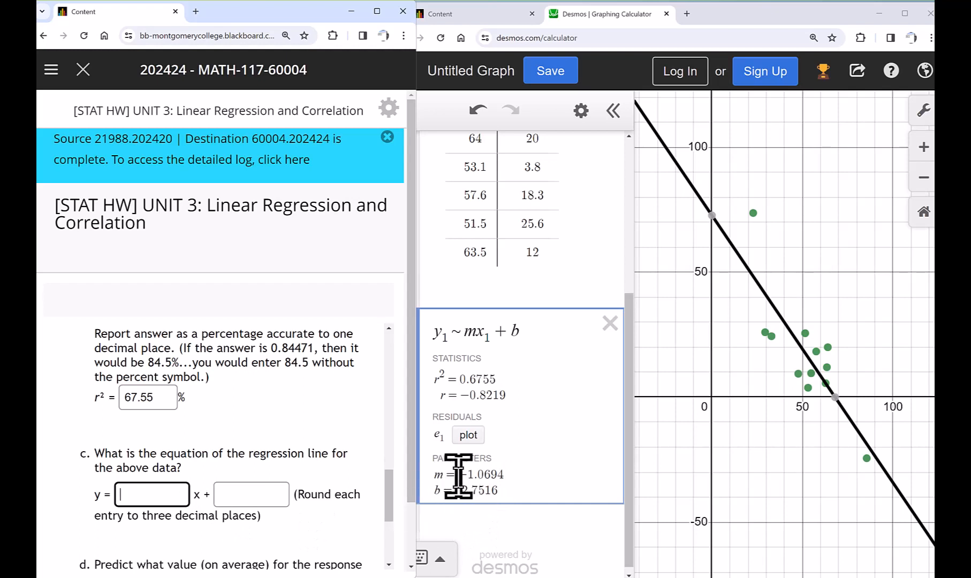
pyautogui.moveTo(458, 475); pyautogui.dragTo(509, 475)
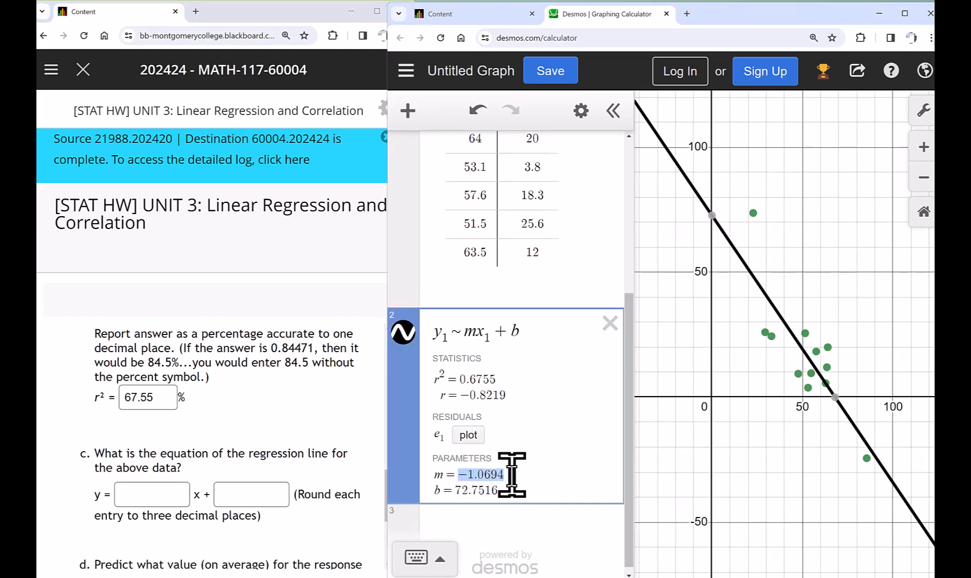
pyautogui.click(164, 495)
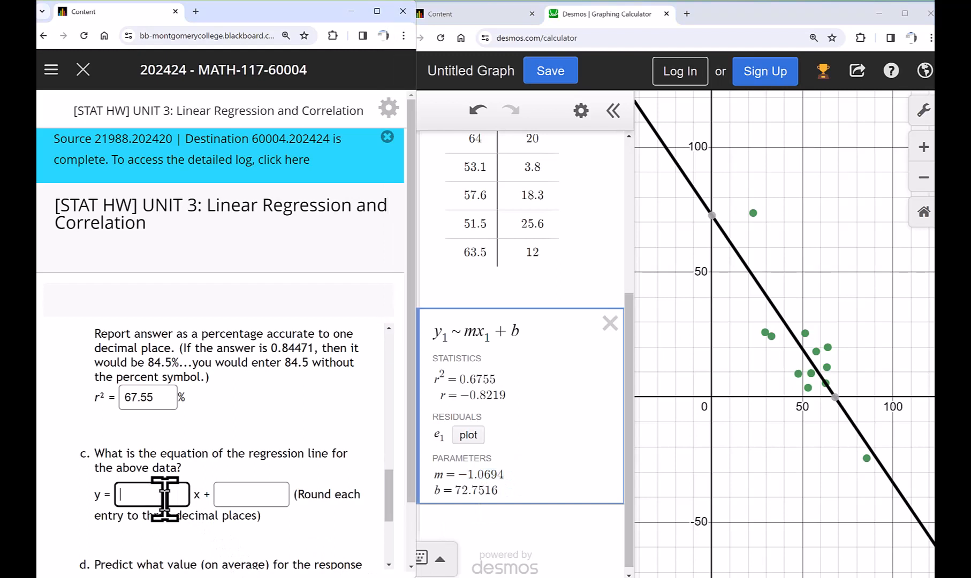
pyautogui.click(250, 496)
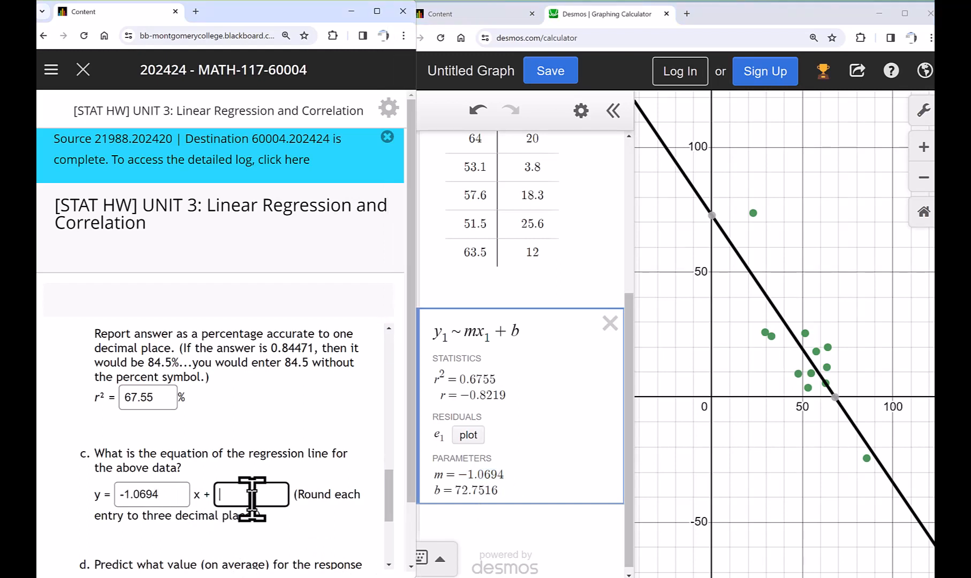
pyautogui.moveTo(455, 490); pyautogui.dragTo(508, 493)
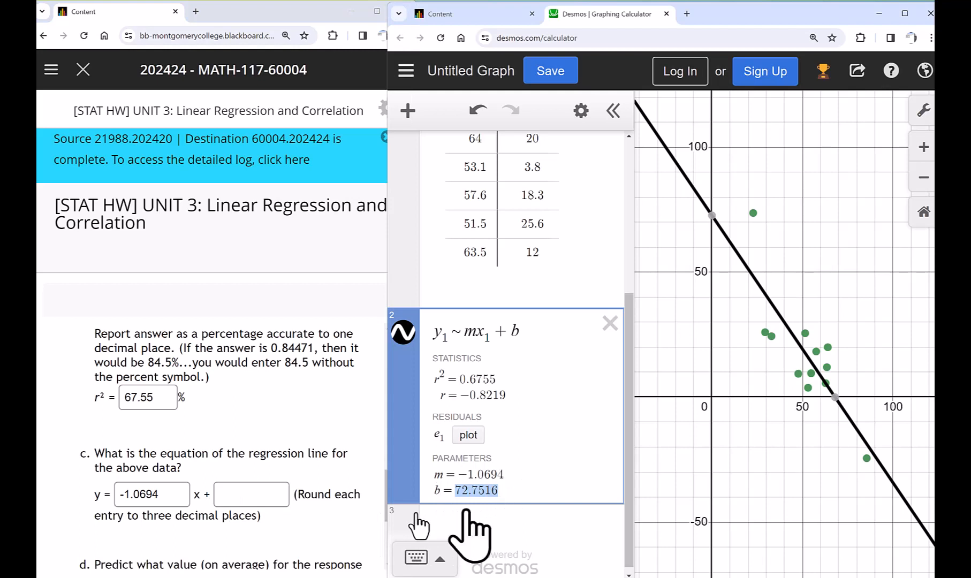
pyautogui.click(256, 492)
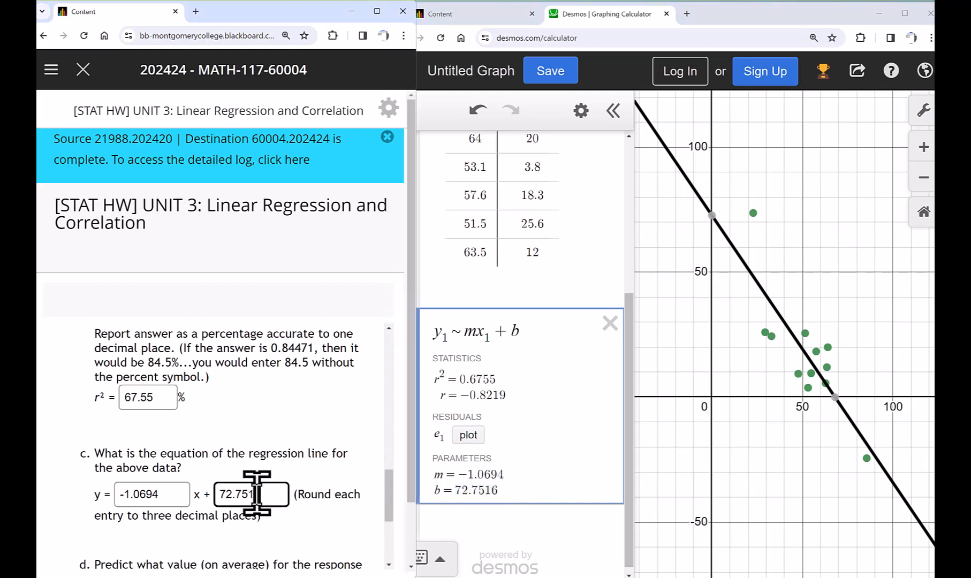
pyautogui.write('6')
# - With part d in view, handwrite the regression equation ŷ = -1.0694x + 72.7516 in pen above part c
pyautogui.moveTo(413, 483); pyautogui.dragTo(405, 533)
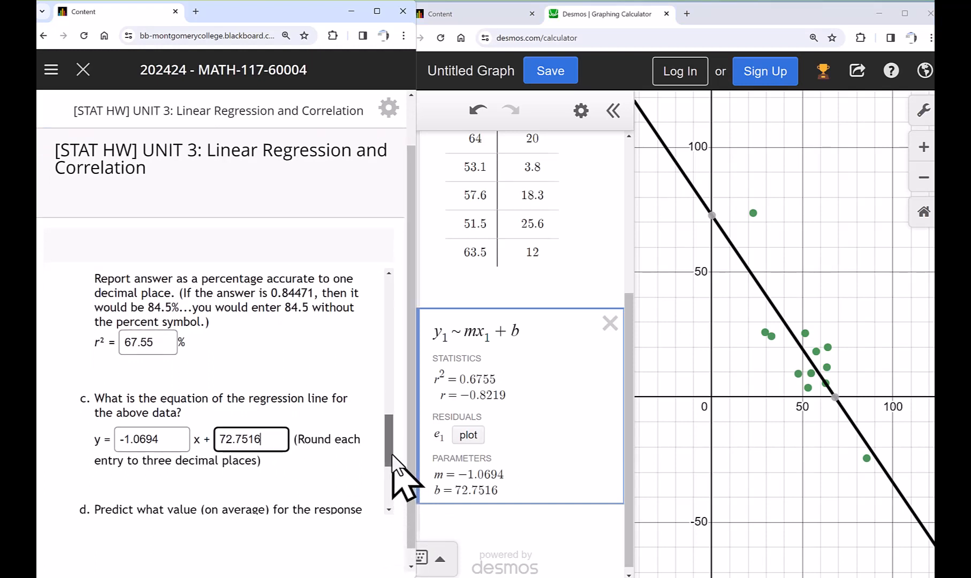
pyautogui.moveTo(392, 455); pyautogui.dragTo(391, 471)
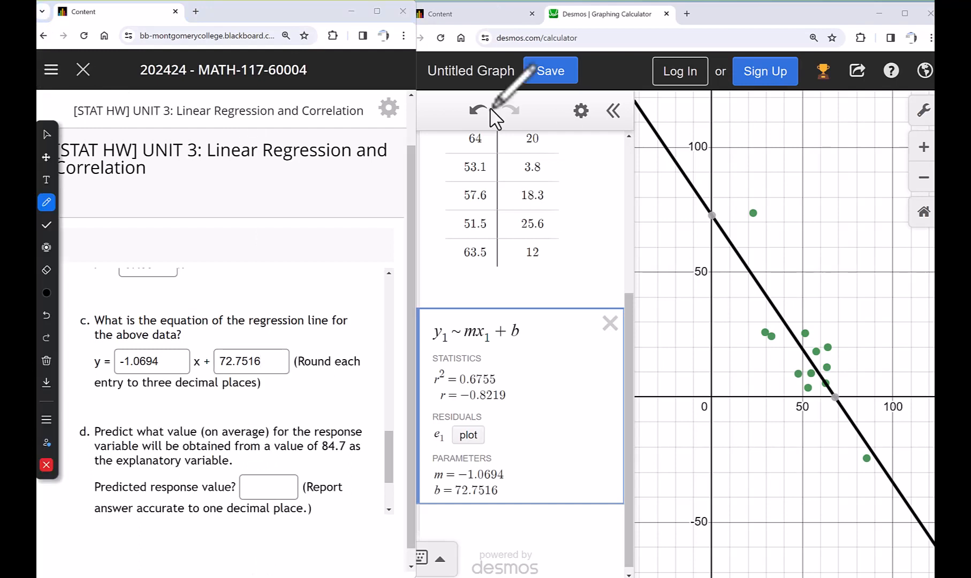
pyautogui.moveTo(87, 206)
pyautogui.mouseDown()
pyautogui.moveTo(104, 223)
pyautogui.moveTo(101, 235)
pyautogui.moveTo(114, 223)
pyautogui.moveTo(170, 233)
pyautogui.moveTo(207, 213)
pyautogui.moveTo(236, 227)
pyautogui.moveTo(263, 213)
pyautogui.moveTo(258, 228)
pyautogui.mouseUp()
pyautogui.click(187, 227)
pyautogui.moveTo(271, 202)
pyautogui.mouseDown()
pyautogui.moveTo(271, 217)
pyautogui.moveTo(301, 207)
pyautogui.moveTo(292, 218)
pyautogui.moveTo(339, 200)
pyautogui.mouseUp()
pyautogui.click(344, 196)
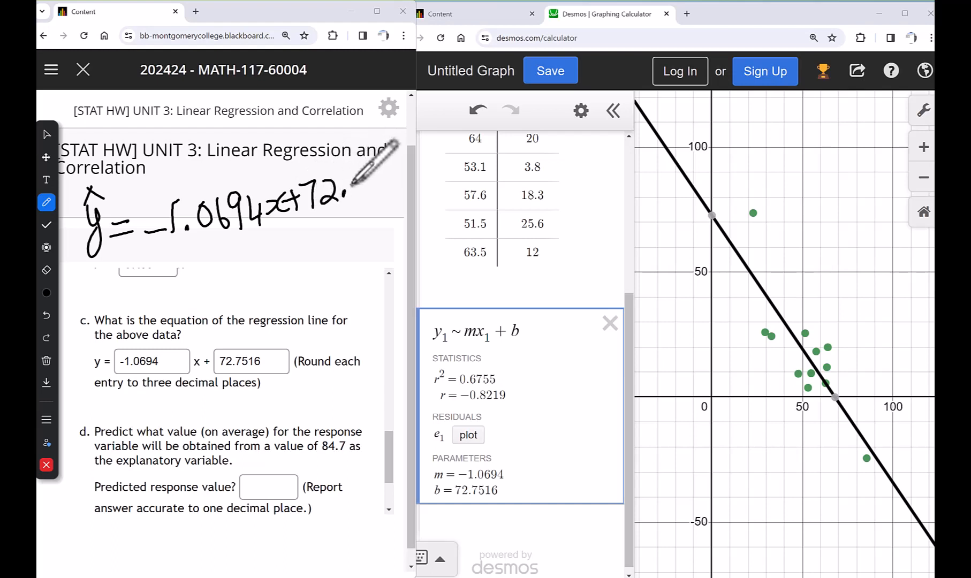
pyautogui.moveTo(377, 158)
pyautogui.mouseDown()
pyautogui.moveTo(370, 185)
pyautogui.moveTo(396, 176)
pyautogui.mouseUp()
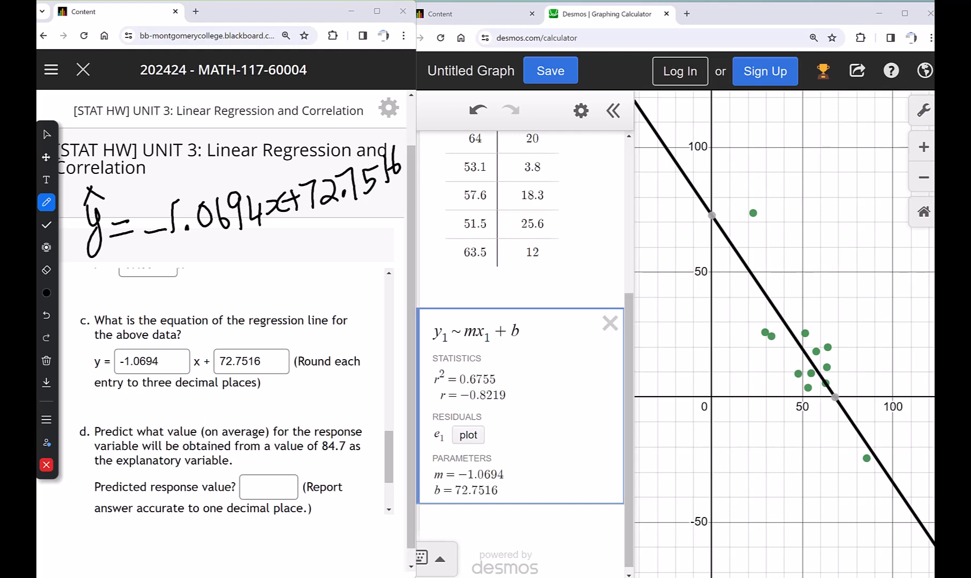
# - Circle the value 84.7 in part d and handwrite -1.0694(84.7) under the equation, with check marks below both factors
pyautogui.moveTo(316, 461)
pyautogui.mouseDown()
pyautogui.moveTo(374, 428)
pyautogui.moveTo(320, 467)
pyautogui.moveTo(330, 471)
pyautogui.moveTo(348, 443)
pyautogui.mouseUp()
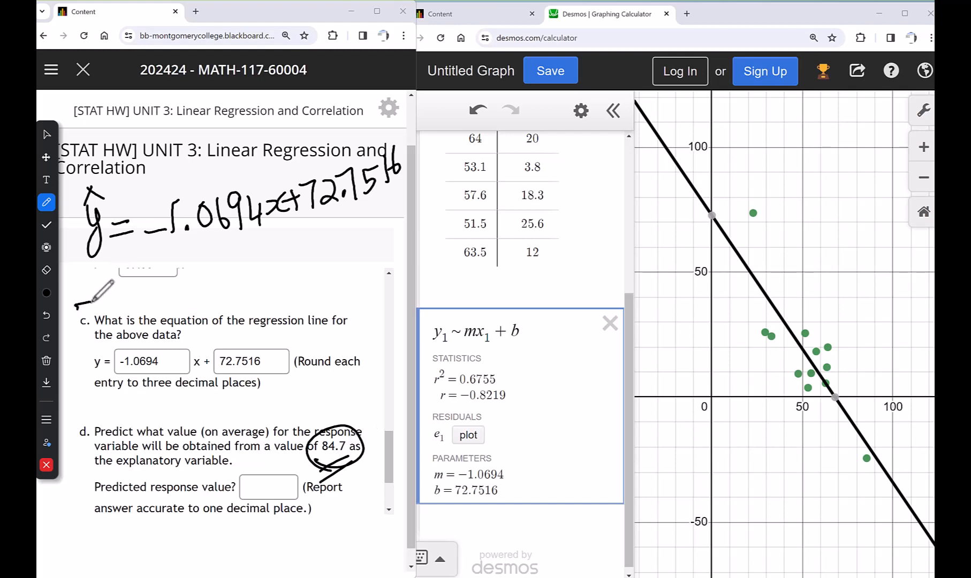
pyautogui.moveTo(107, 287)
pyautogui.mouseDown()
pyautogui.moveTo(113, 308)
pyautogui.moveTo(142, 282)
pyautogui.moveTo(177, 289)
pyautogui.moveTo(200, 275)
pyautogui.moveTo(193, 292)
pyautogui.mouseUp()
pyautogui.click(120, 303)
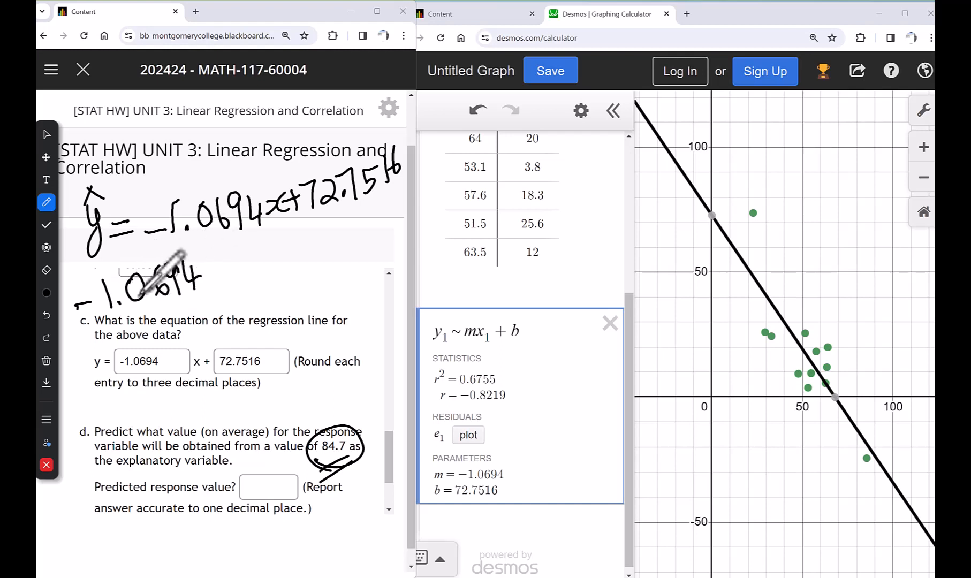
pyautogui.moveTo(224, 250); pyautogui.dragTo(222, 293)
pyautogui.moveTo(282, 259); pyautogui.dragTo(256, 240)
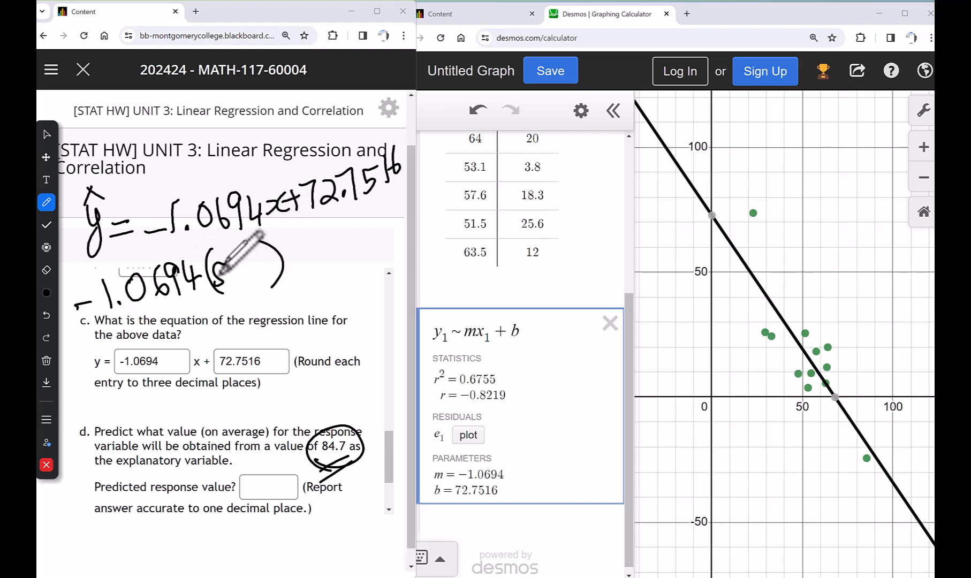
pyautogui.moveTo(220, 272)
pyautogui.mouseDown()
pyautogui.moveTo(223, 258)
pyautogui.moveTo(267, 277)
pyautogui.mouseUp()
pyautogui.moveTo(154, 321); pyautogui.dragTo(172, 303)
pyautogui.moveTo(231, 307); pyautogui.dragTo(251, 303)
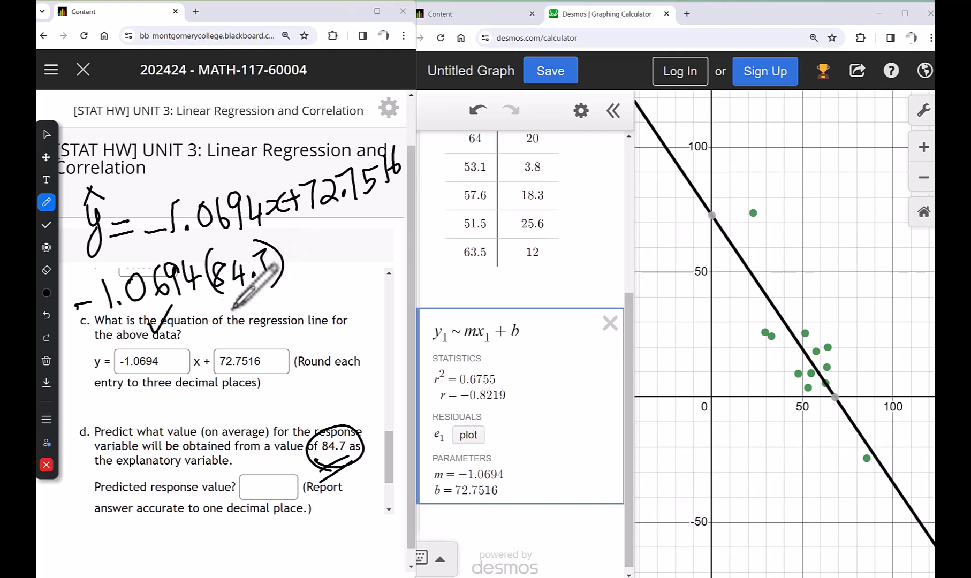
# - Add + 72.7516 to the handwritten substitution, underline that term and circle the product -1.0694(84.7)
pyautogui.moveTo(300, 249); pyautogui.dragTo(358, 256)
pyautogui.click(347, 251)
pyautogui.moveTo(366, 217); pyautogui.dragTo(401, 212)
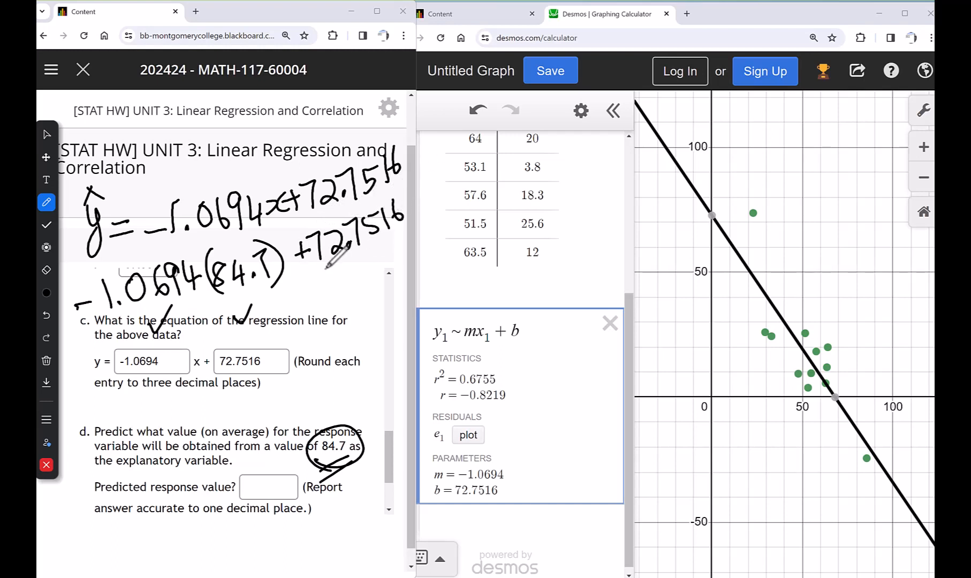
pyautogui.moveTo(321, 272)
pyautogui.mouseDown()
pyautogui.moveTo(354, 279)
pyautogui.moveTo(391, 264)
pyautogui.mouseUp()
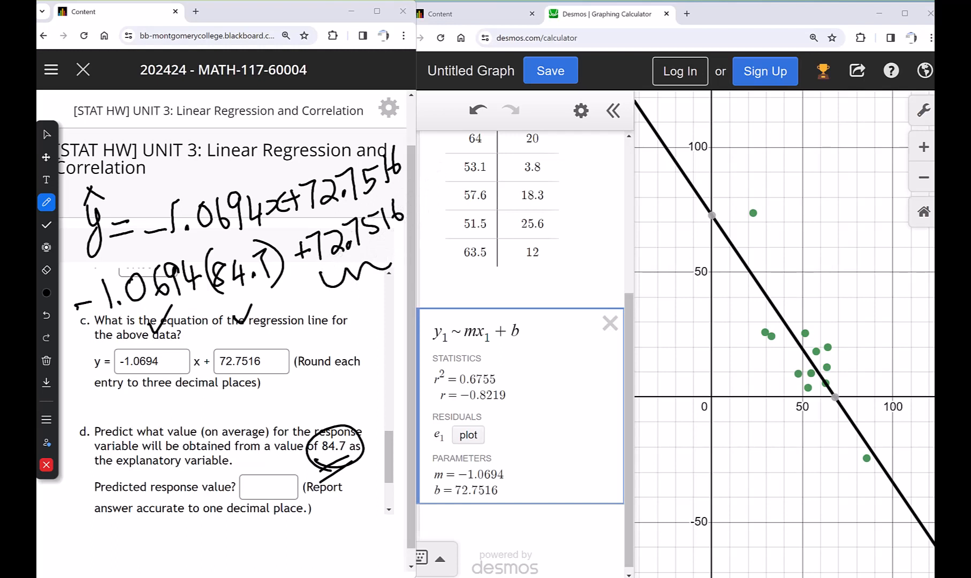
pyautogui.moveTo(270, 225)
pyautogui.mouseDown()
pyautogui.moveTo(150, 247)
pyautogui.moveTo(108, 303)
pyautogui.moveTo(236, 359)
pyautogui.moveTo(265, 223)
pyautogui.mouseUp()
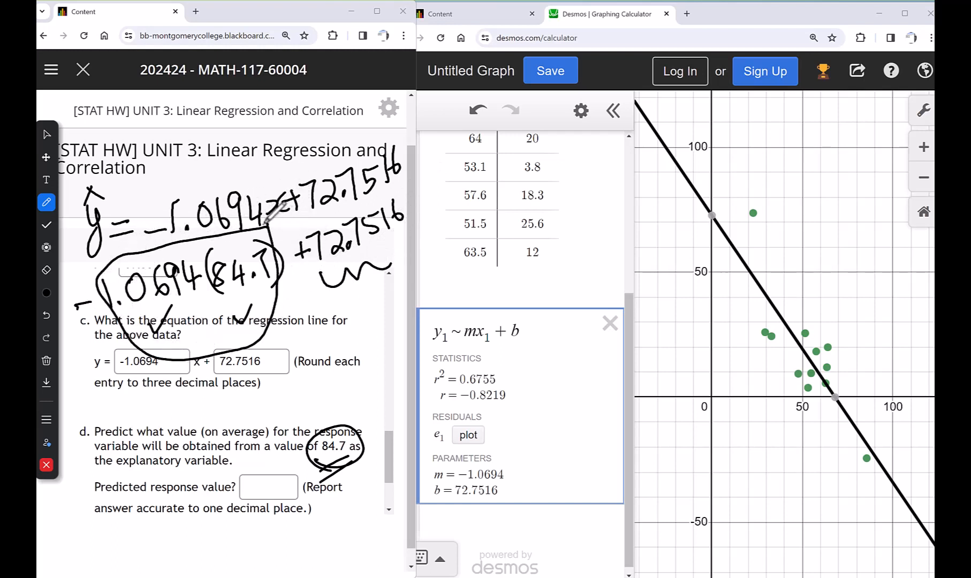
pyautogui.moveTo(313, 292); pyautogui.dragTo(391, 261)
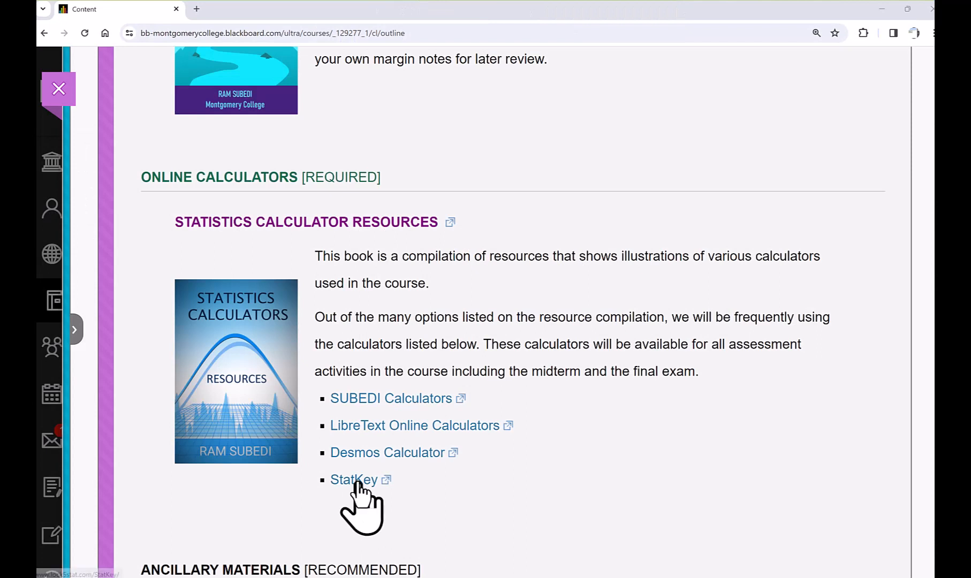
# - Switch to StatKey from the course's online calculators list and open its descriptive statistics for two quantitative variables
pyautogui.click(356, 479)
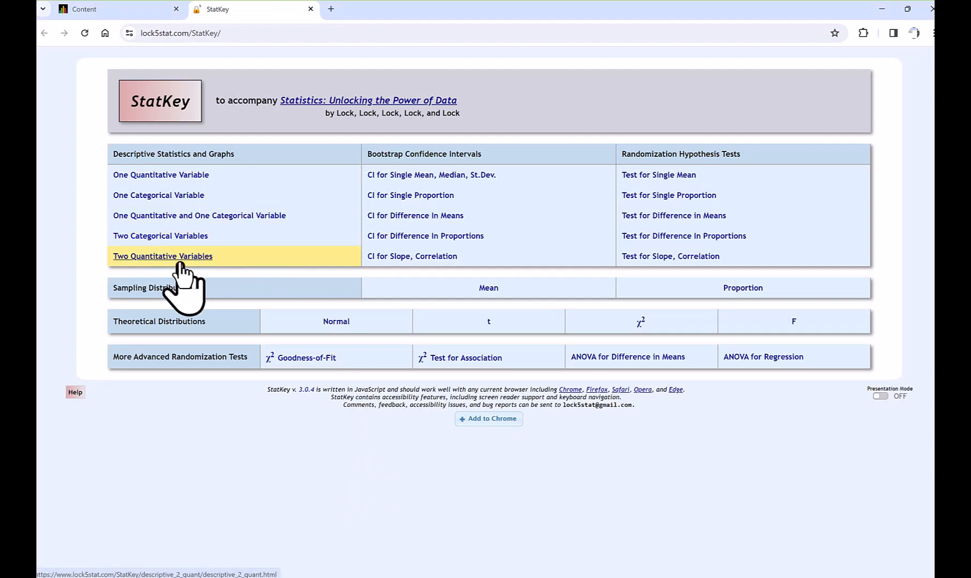
pyautogui.click(171, 263)
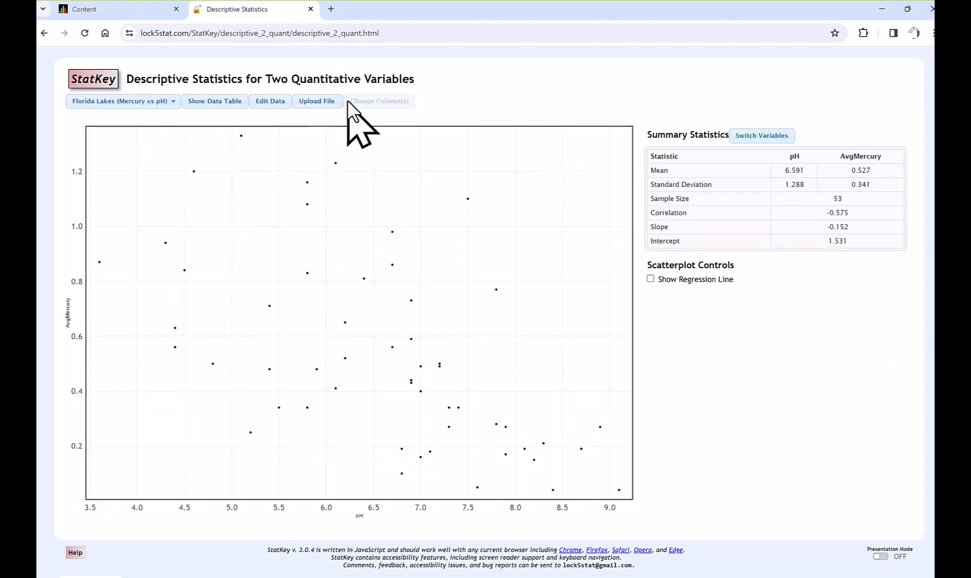
pyautogui.moveTo(398, 88); pyautogui.dragTo(448, 85)
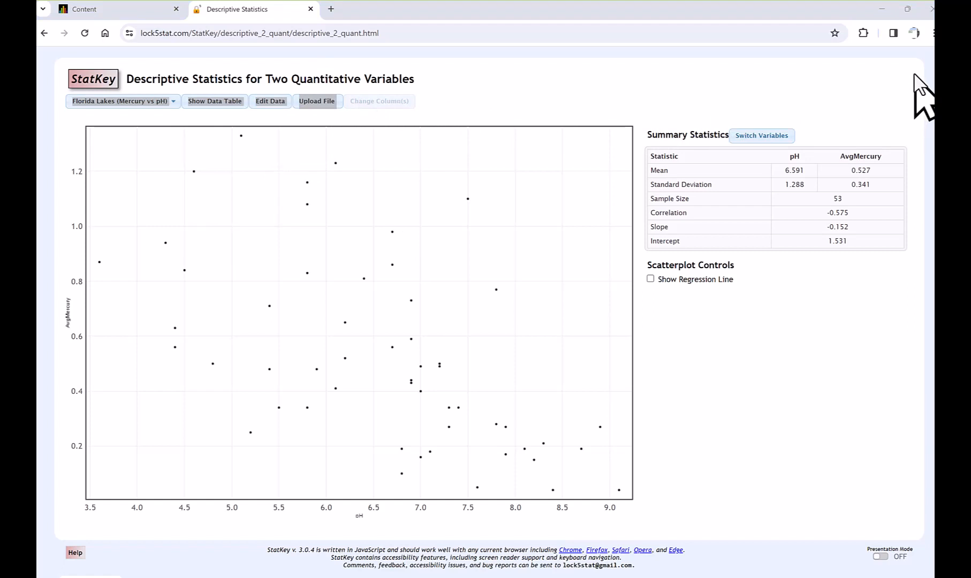
# - Replace the sample dataset with the twelve homework x and y pairs, including the header row, and show the regression line on the scatterplot
pyautogui.click(269, 103)
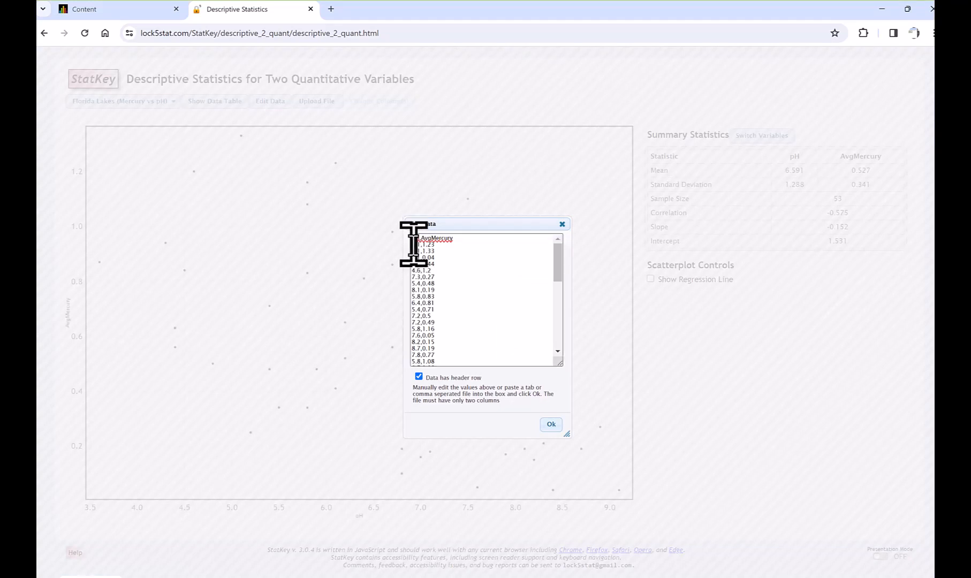
pyautogui.moveTo(412, 244); pyautogui.dragTo(437, 475)
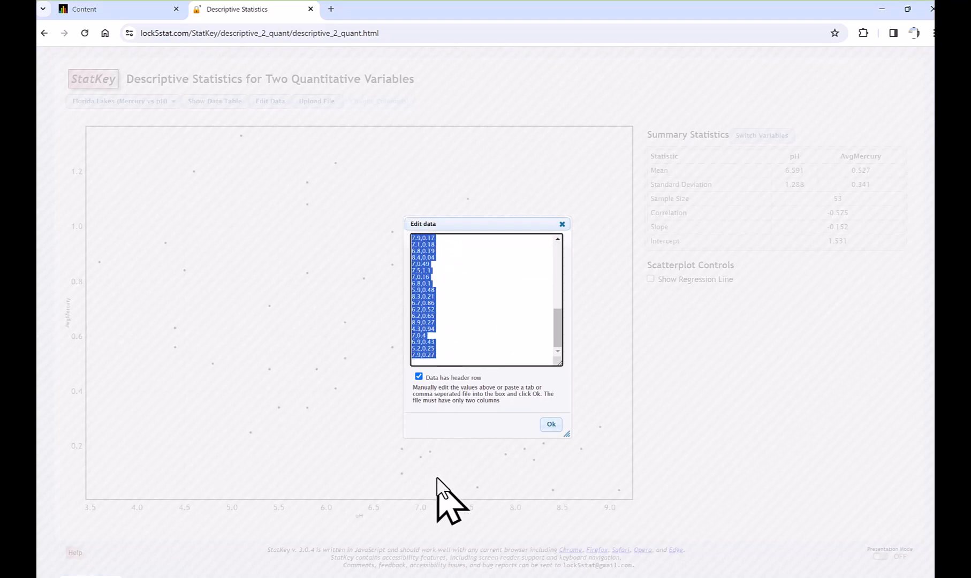
pyautogui.write('6')
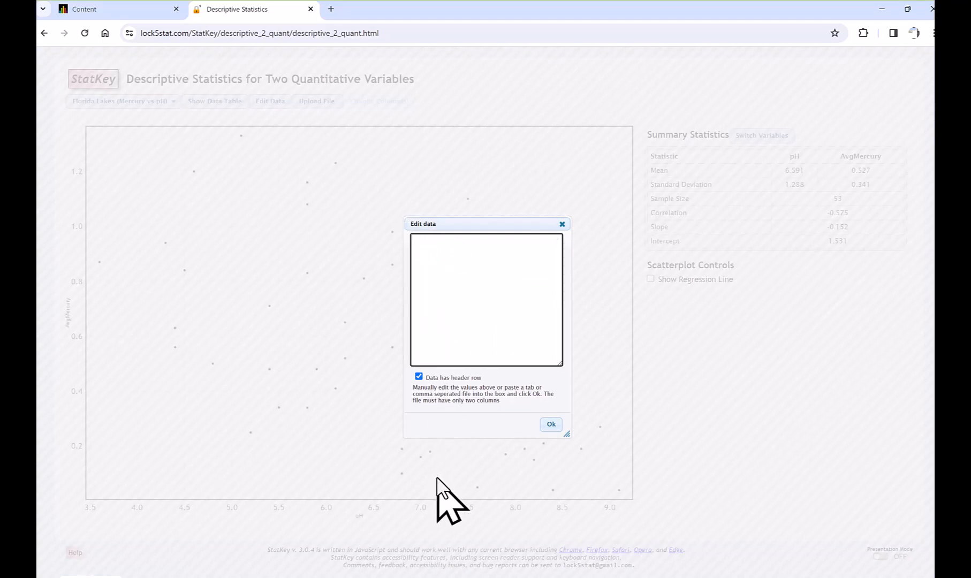
pyautogui.write('x\ty 47.7\t9.4 62.8\t5.6 32.9\t24.4 85.5\t-24.4 29.4\t26 22.8\t73.7 54.8\t9.6 64\t20 53.1\t3.8 57.6\t18.3 51.5\t25.6 63.5\t12')
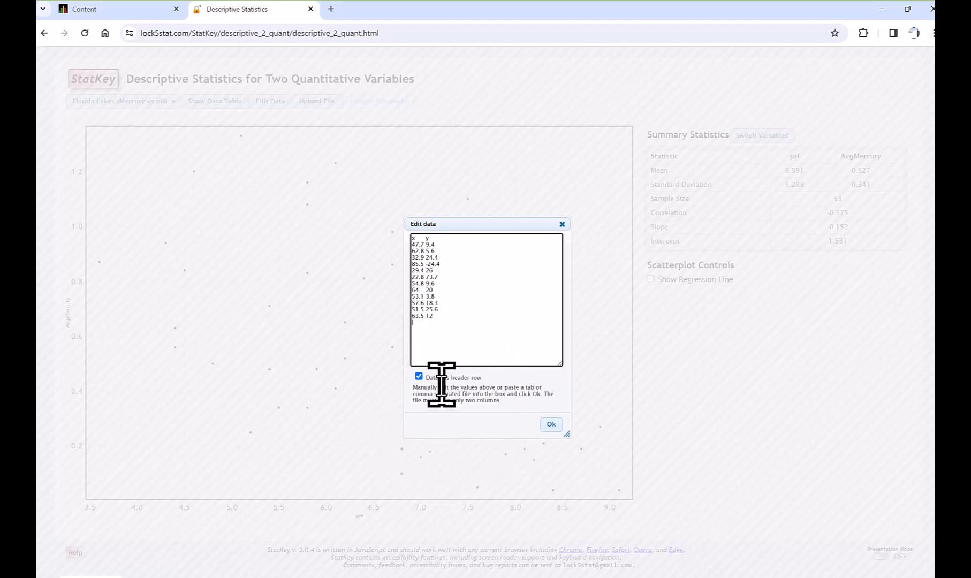
pyautogui.click(556, 426)
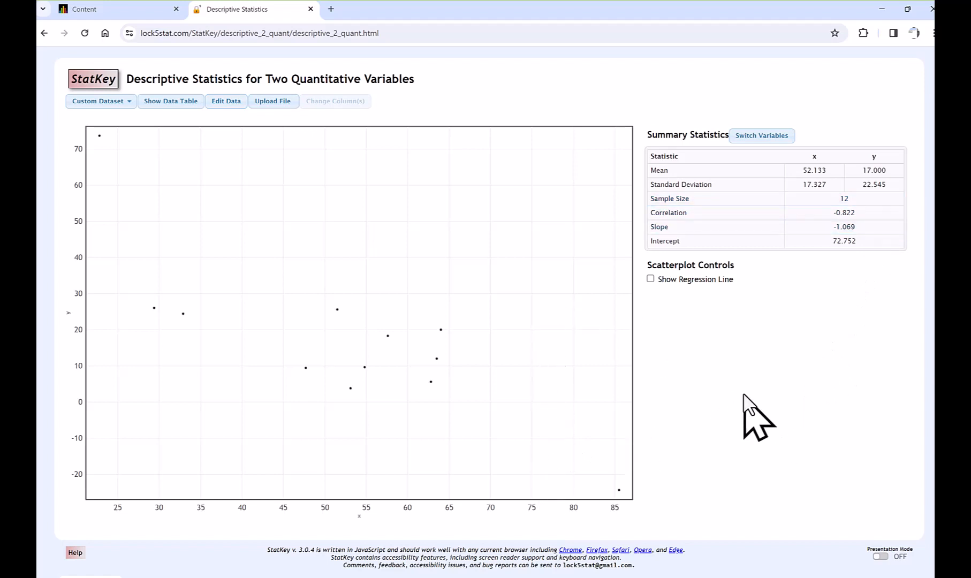
pyautogui.click(651, 279)
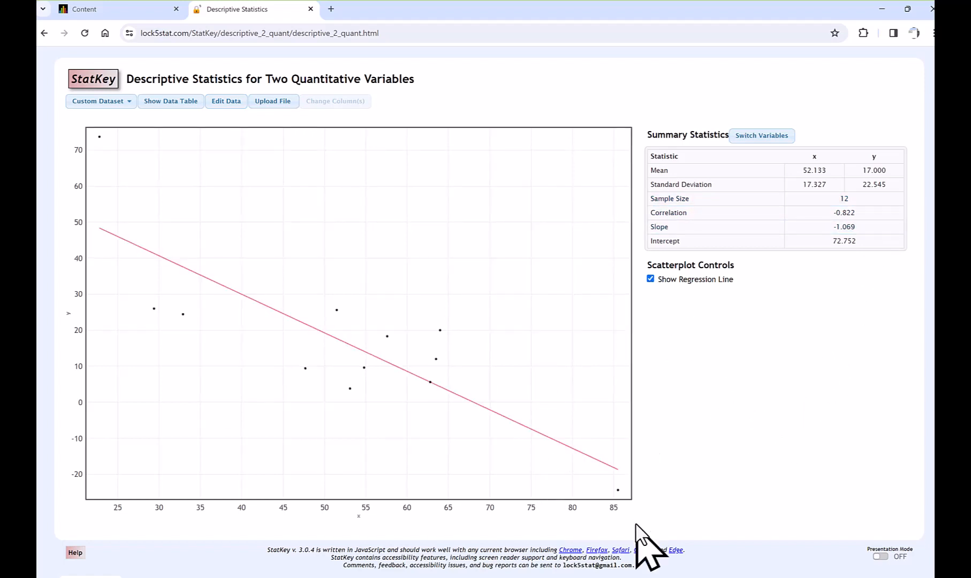